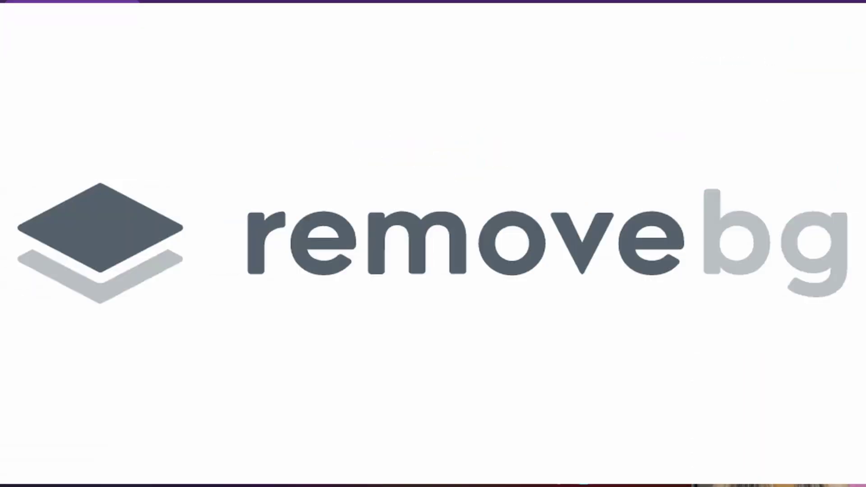
Go to remove.bg, loading its Portuguese home page with the image upload area
click(233, 31)
text(remove.bg)
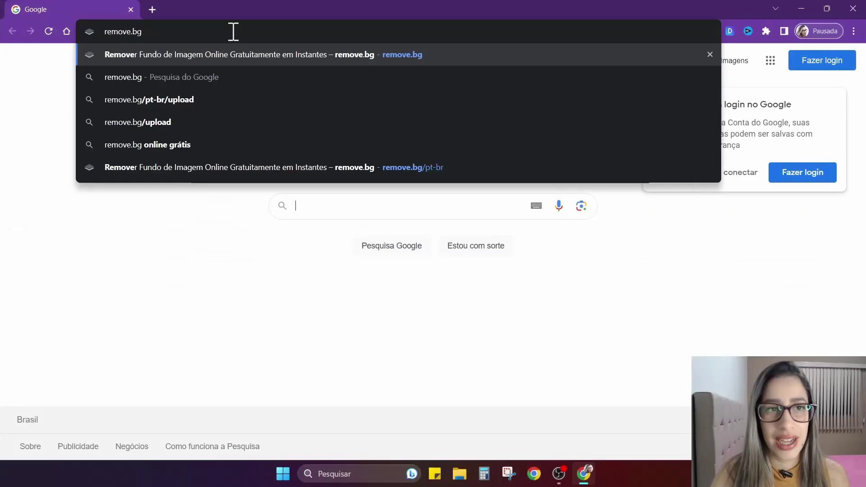
key(Return)
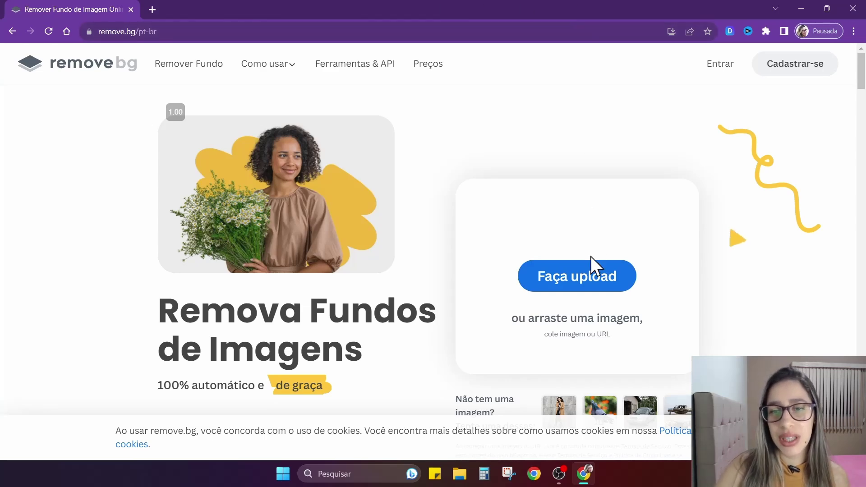
Upload IMG_20210722_141150620 from the Imagens > personal images > photos folder
click(584, 278)
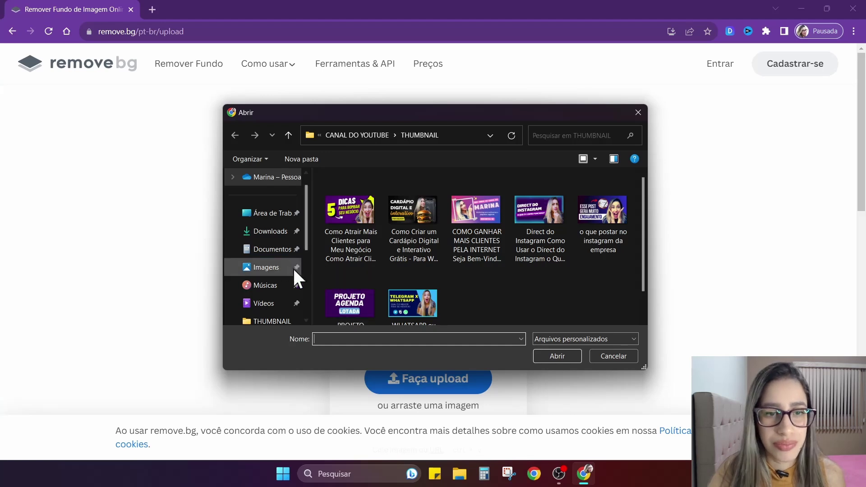
click(280, 269)
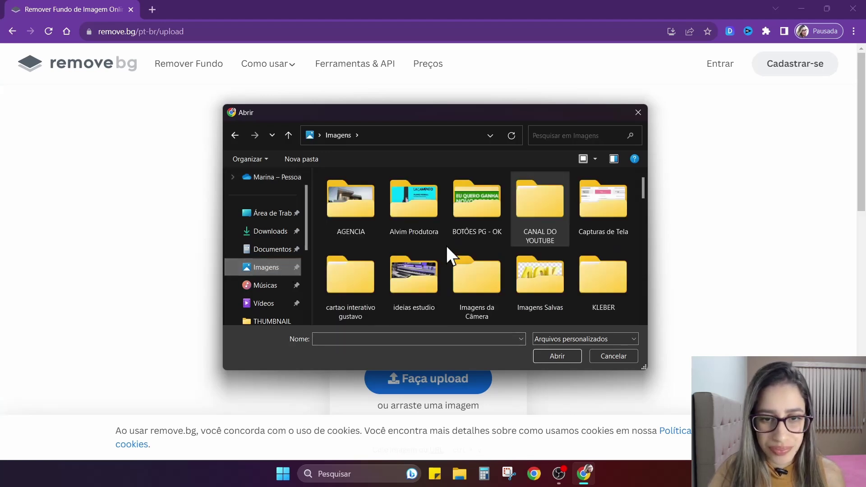
scroll(446, 246, down, 2)
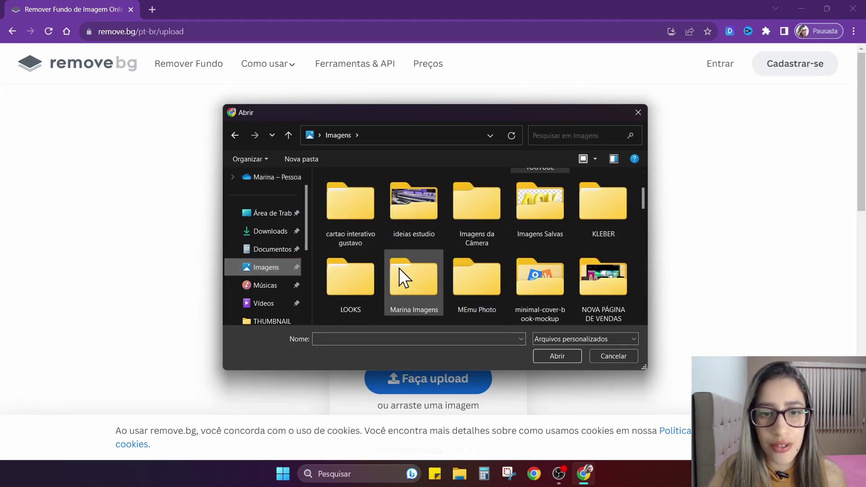
double_click(399, 268)
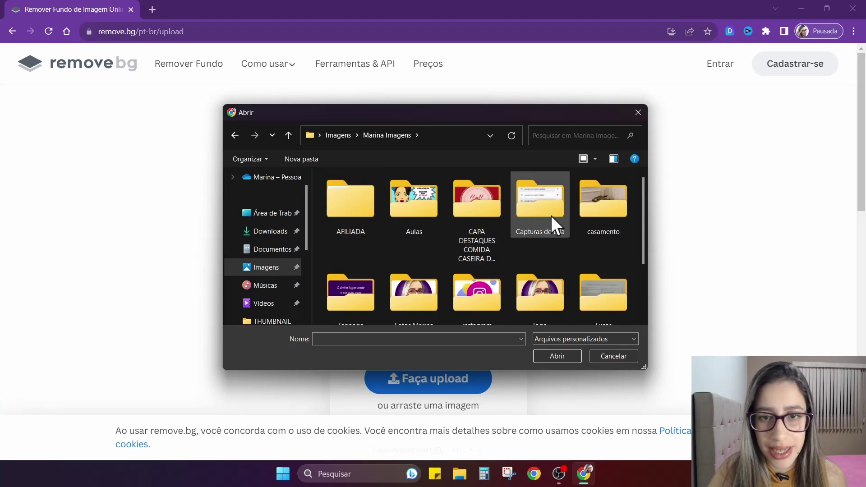
scroll(506, 253, down, 3)
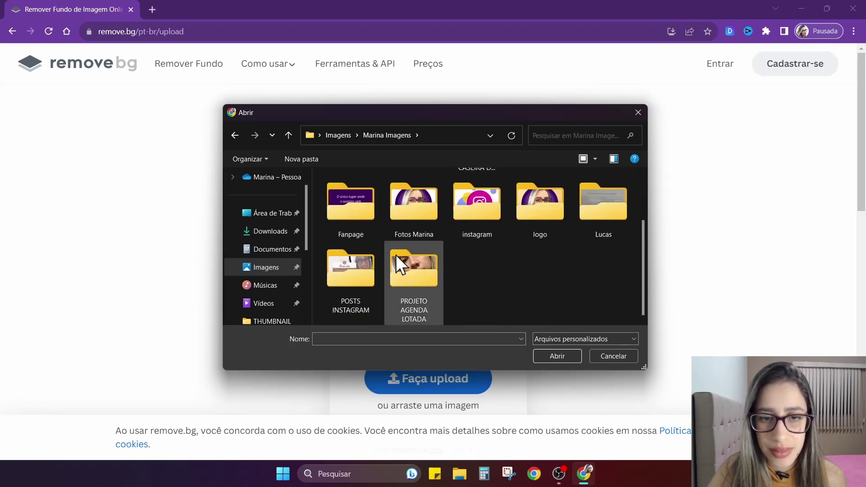
double_click(420, 199)
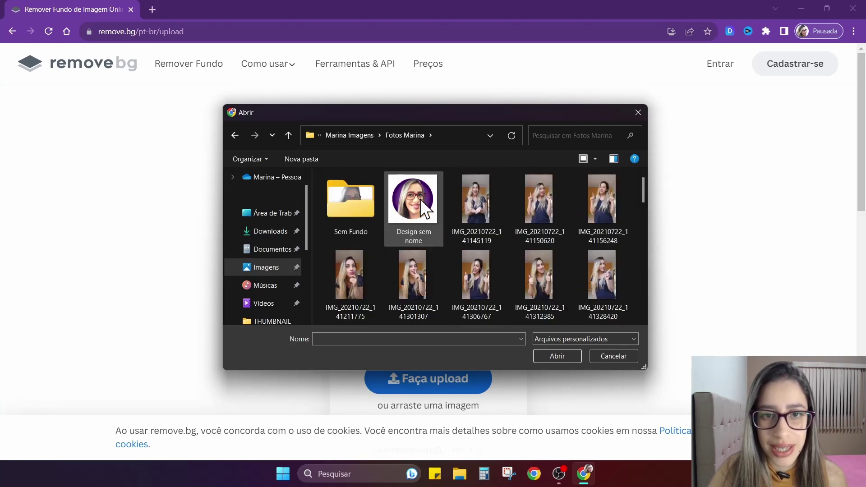
scroll(399, 256, down, 3)
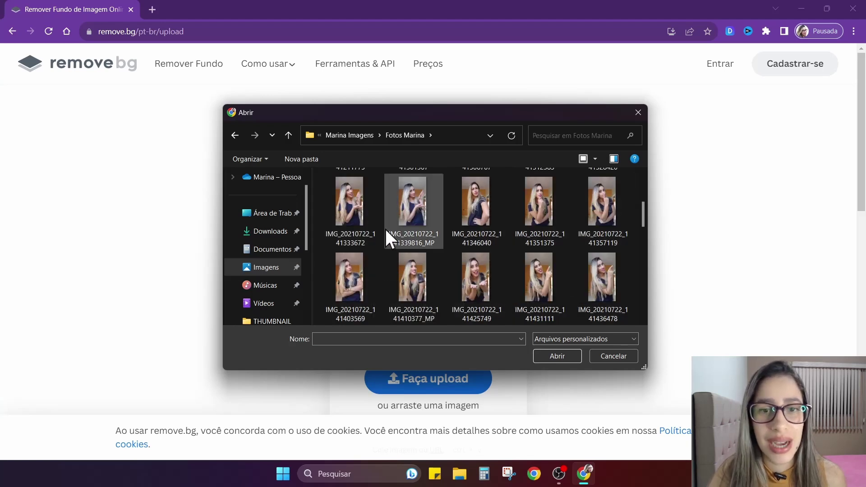
scroll(440, 226, up, 3)
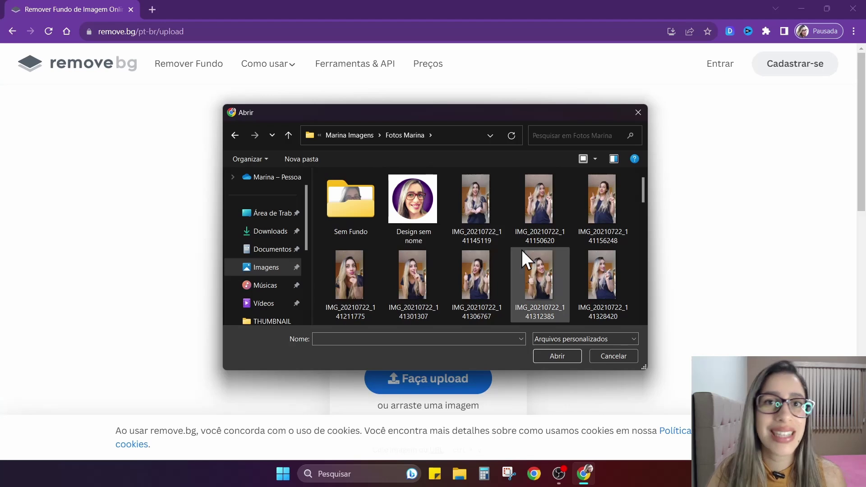
click(532, 207)
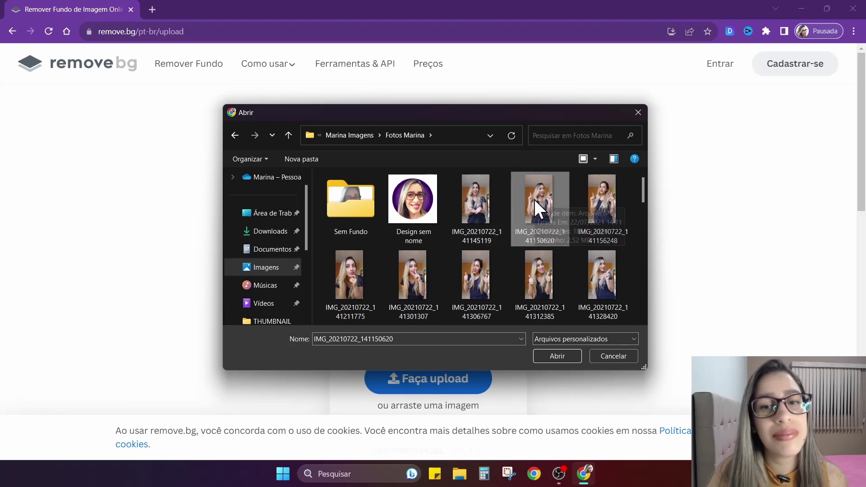
click(554, 356)
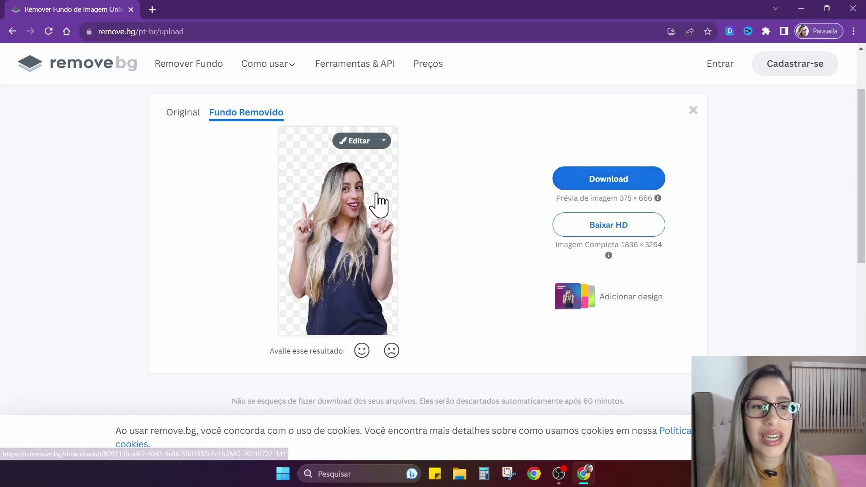
Compare the Original and Fundo Removido views, then download the background-free preview
click(183, 116)
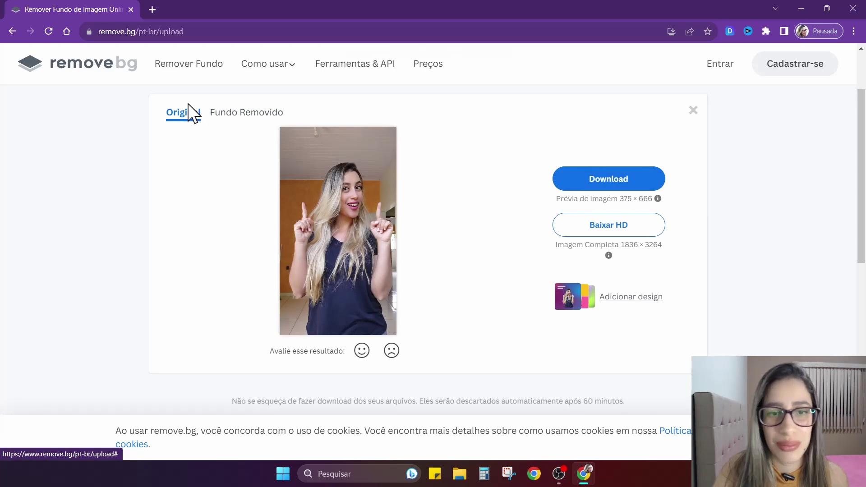
click(256, 117)
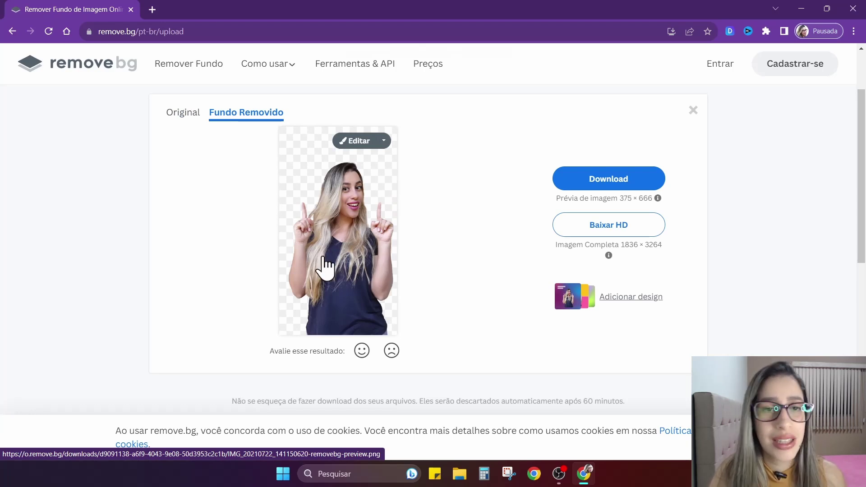
click(611, 182)
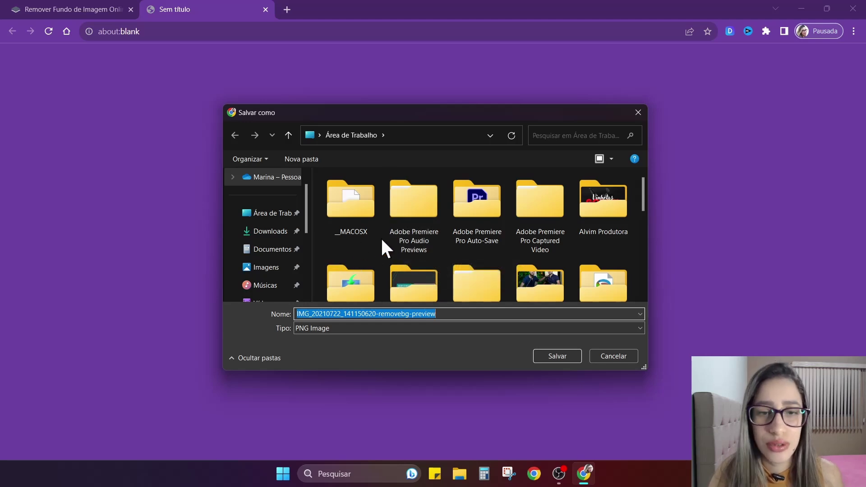
Save IMG_20210722_141150620-removebg-preview as a PNG on the Desktop
click(543, 357)
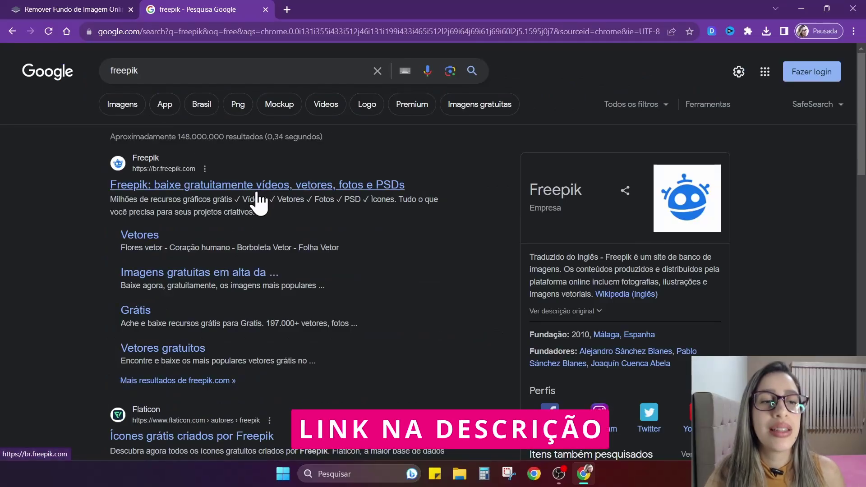
Open Freepik from the Google results and search it for burger
click(147, 184)
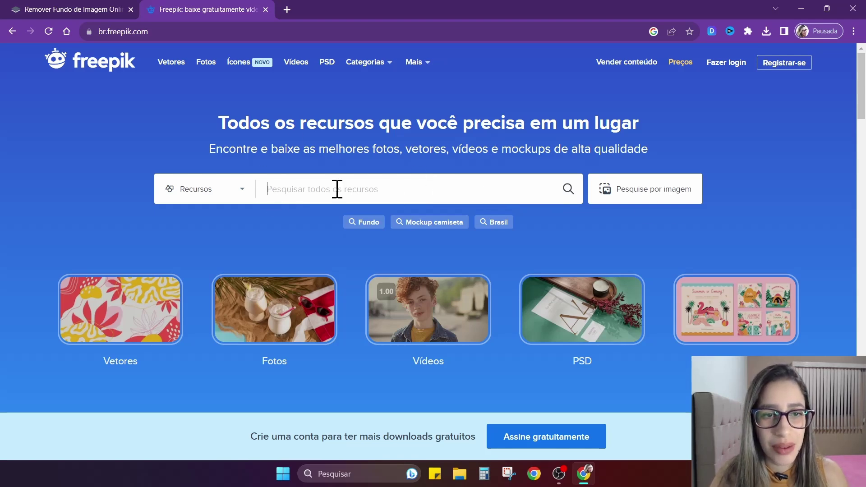
text(burger)
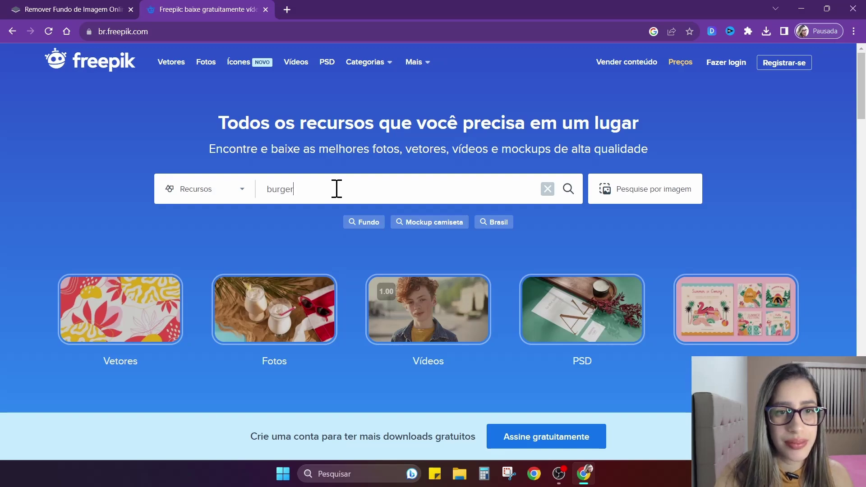
key(Return)
scroll(367, 277, down, 2)
scroll(692, 302, down, 3)
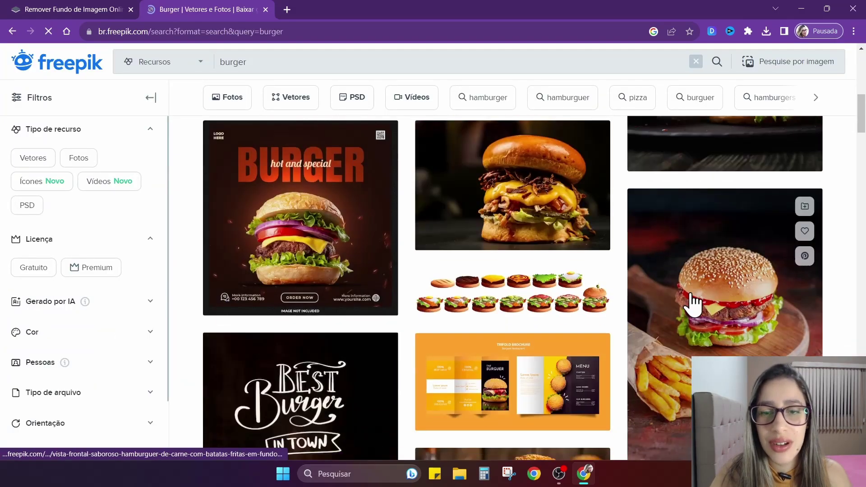
scroll(384, 294, down, 5)
scroll(563, 279, down, 5)
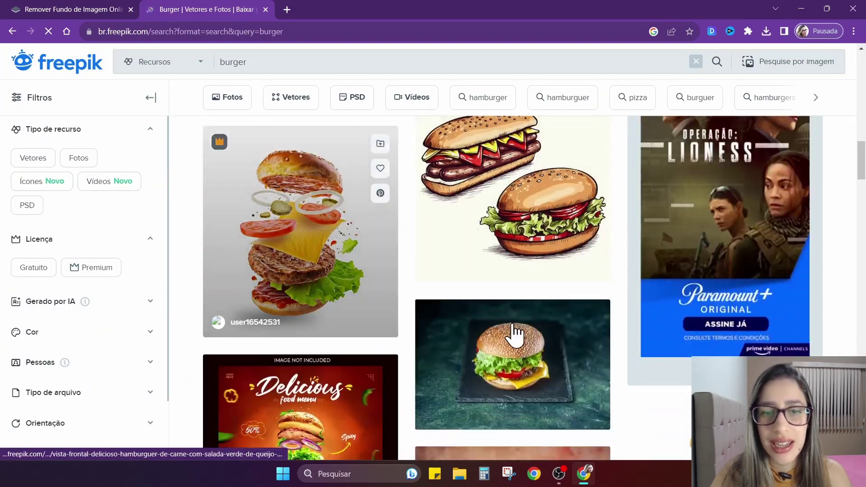
scroll(374, 293, down, 5)
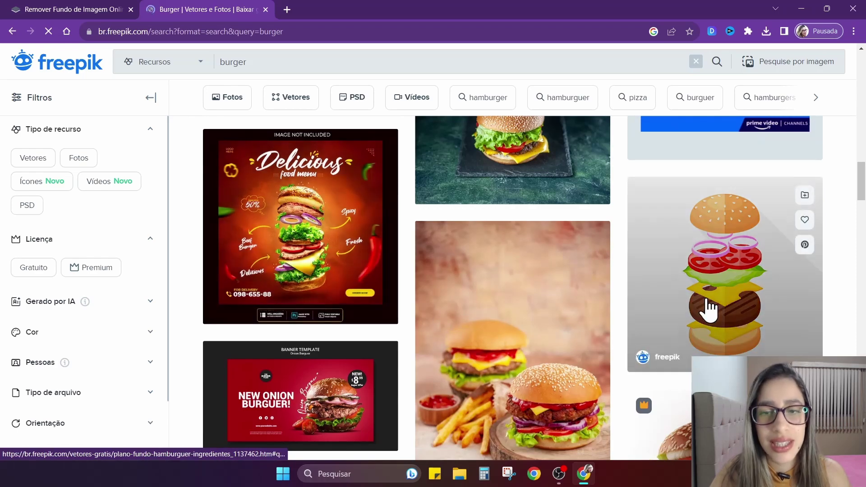
scroll(582, 303, down, 5)
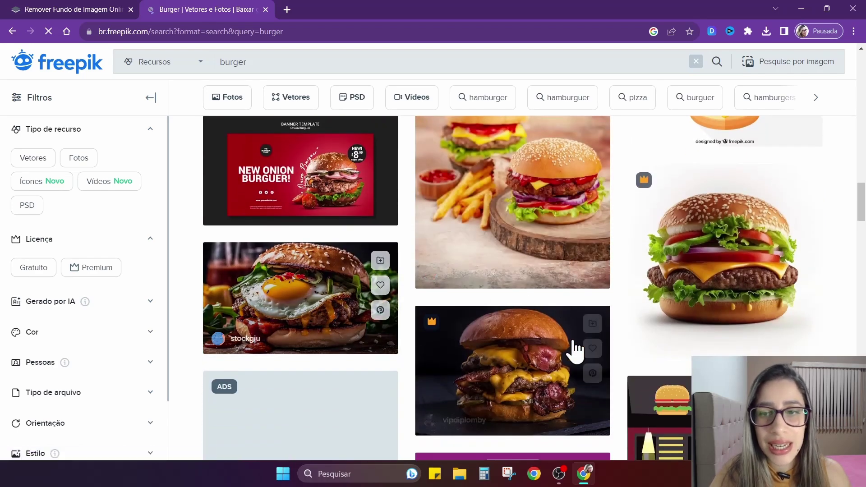
scroll(324, 332, down, 5)
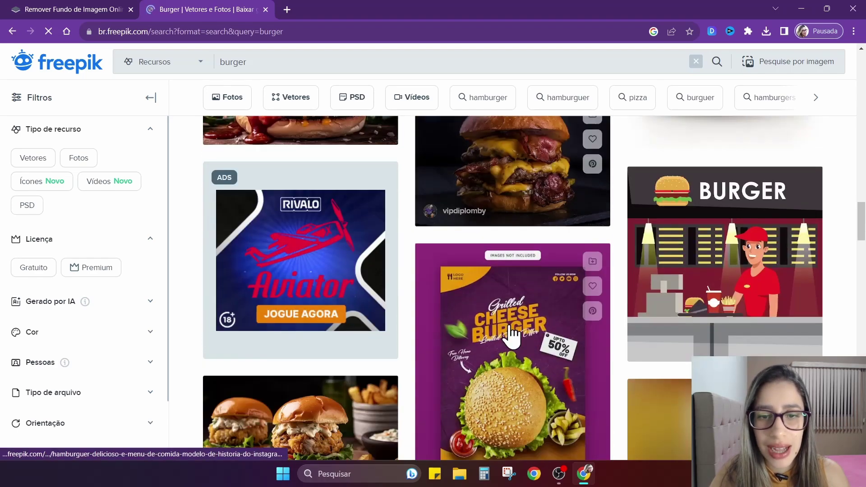
scroll(704, 330, down, 5)
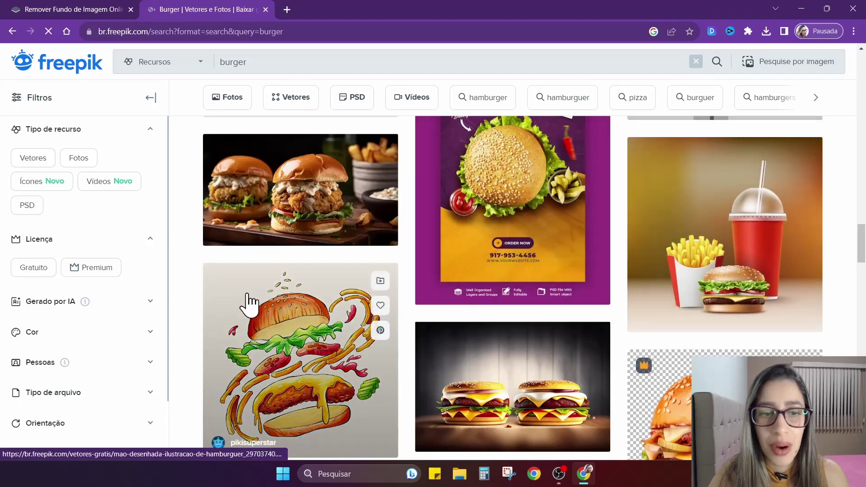
scroll(450, 355, down, 5)
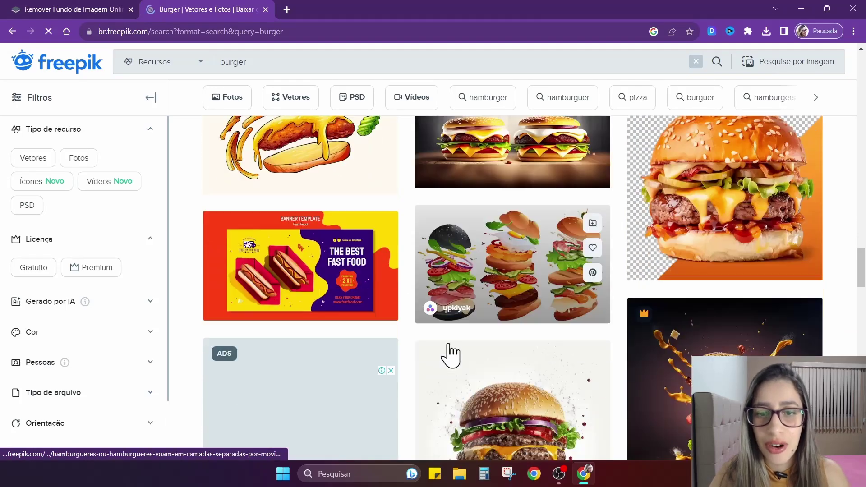
scroll(450, 355, down, 4)
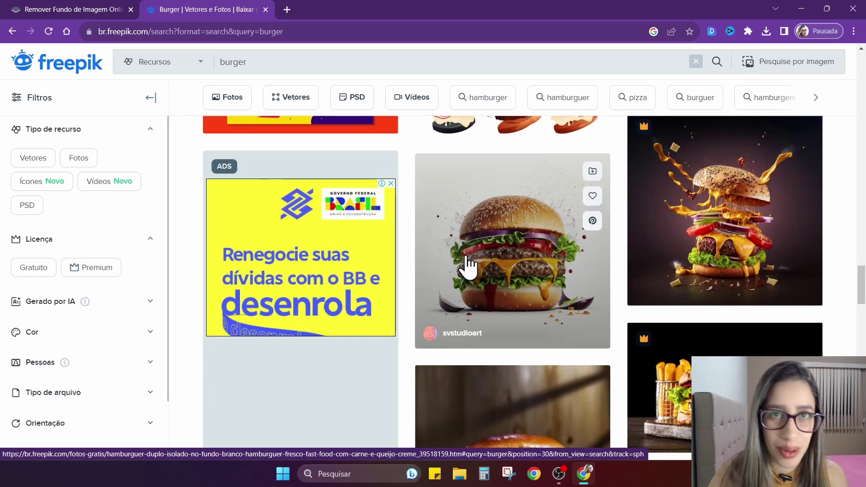
scroll(479, 262, up, 4)
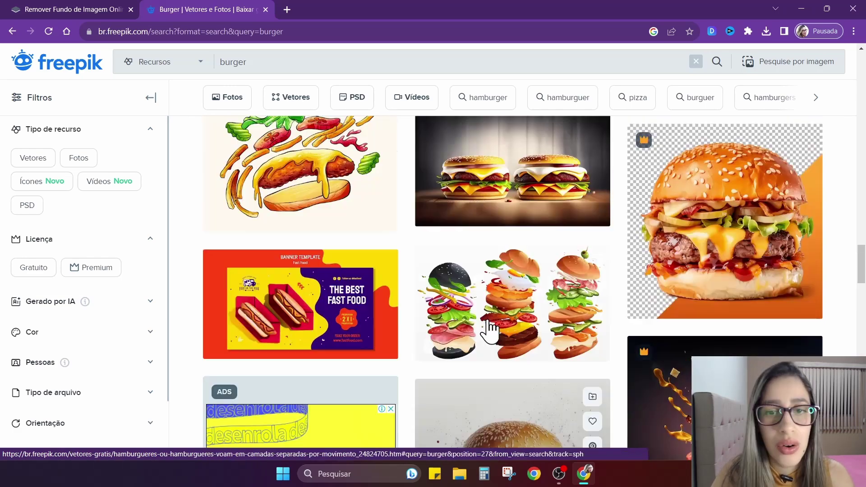
scroll(490, 329, down, 2)
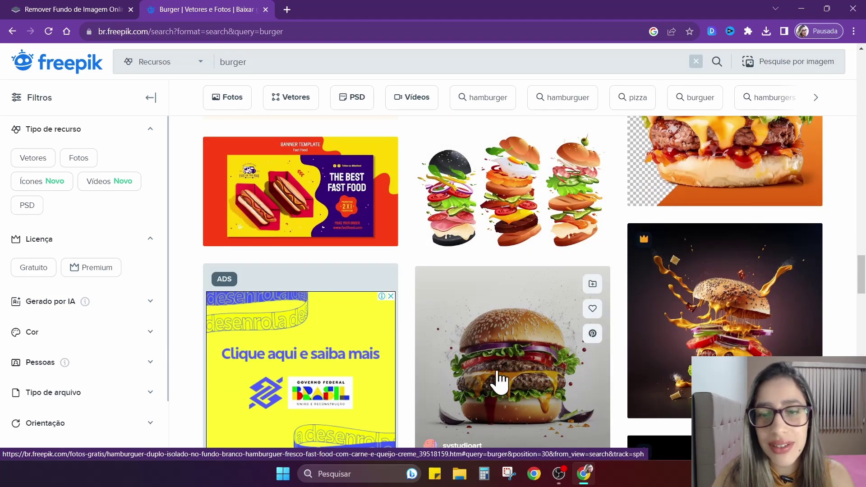
scroll(492, 361, down, 4)
mouse_move(512, 203)
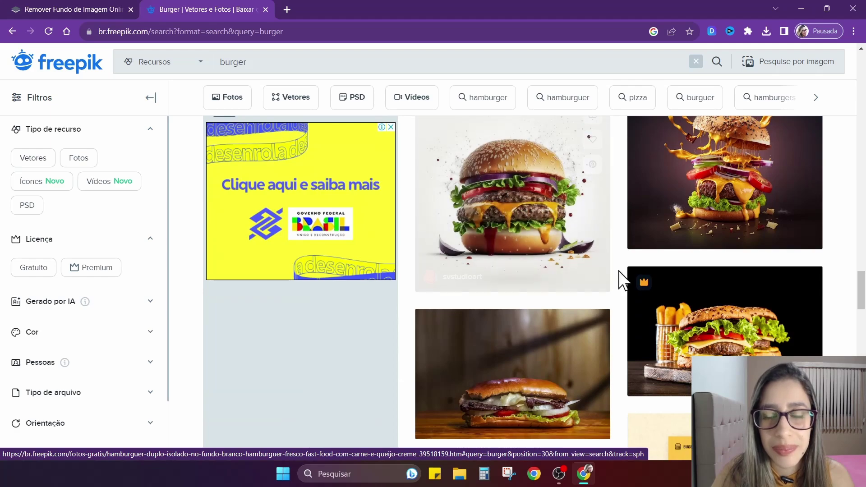
scroll(627, 282, up, 5)
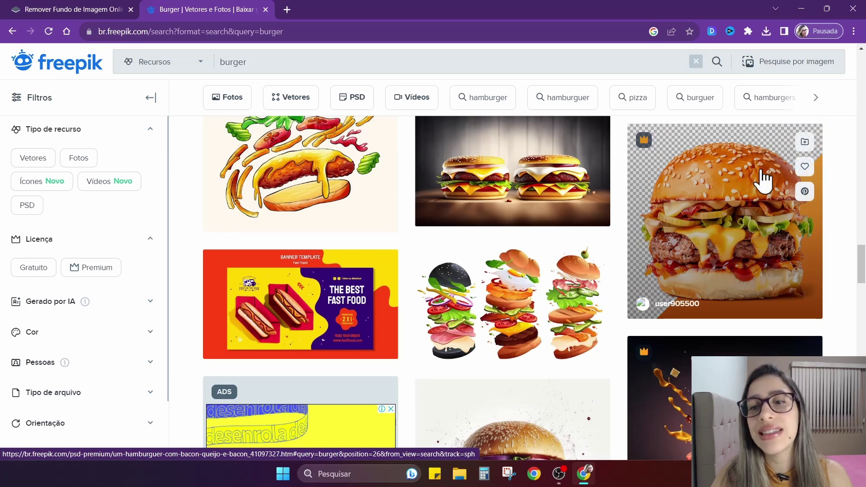
mouse_move(724, 221)
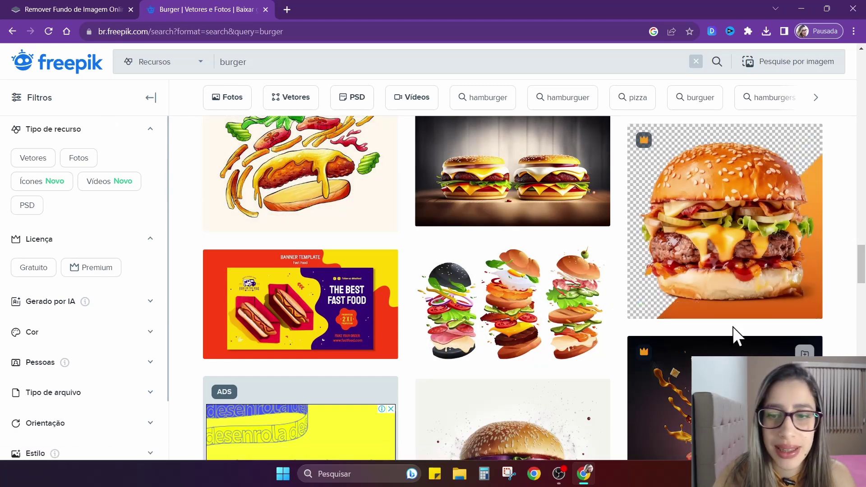
scroll(735, 333, up, 1)
scroll(675, 361, down, 3)
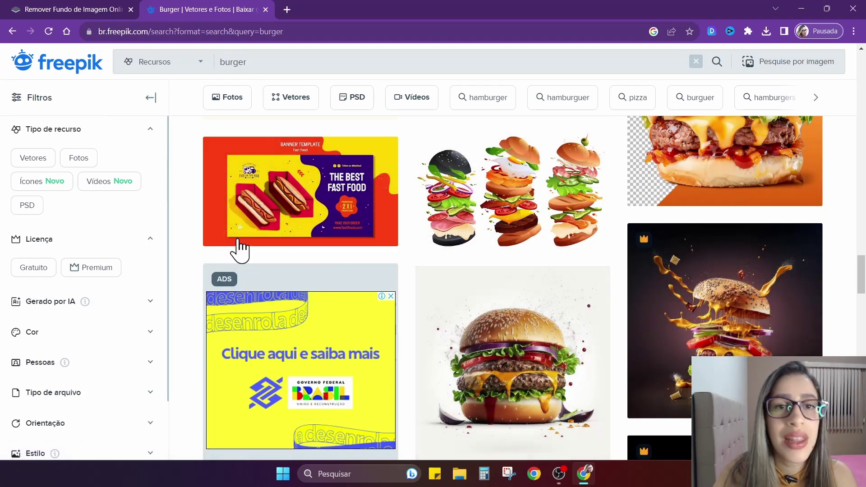
scroll(510, 279, up, 4)
scroll(532, 270, up, 6)
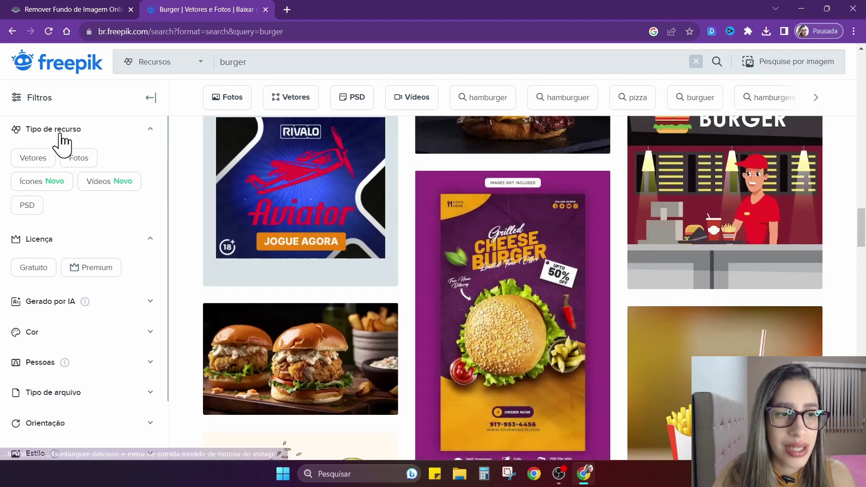
Apply the Gratuito licence filter and browse through the free burger results
click(30, 268)
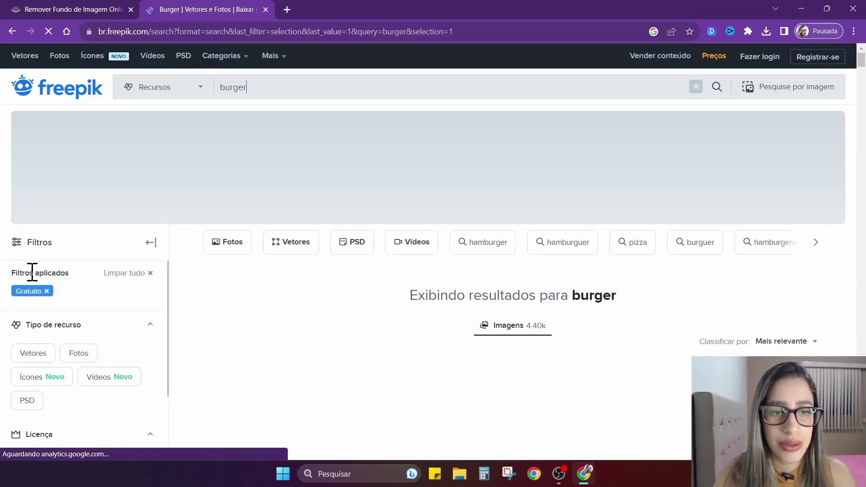
scroll(556, 351, down, 2)
scroll(556, 350, down, 2)
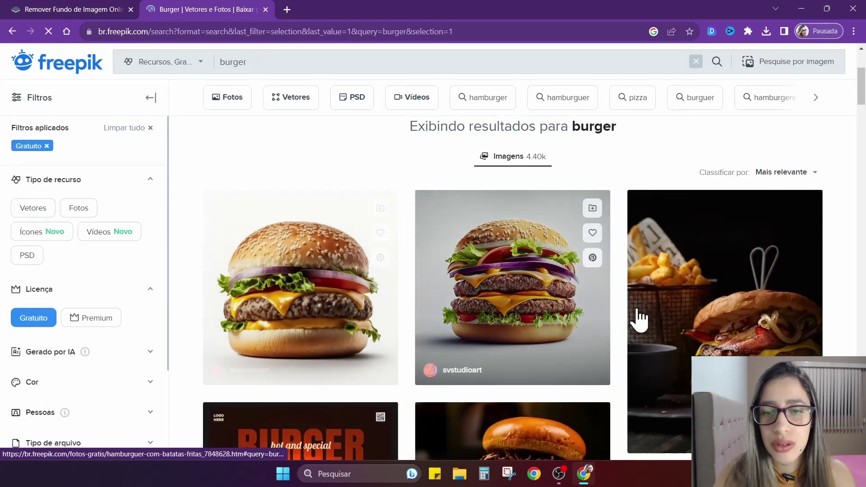
scroll(639, 319, down, 5)
scroll(329, 311, down, 3)
scroll(497, 325, down, 1)
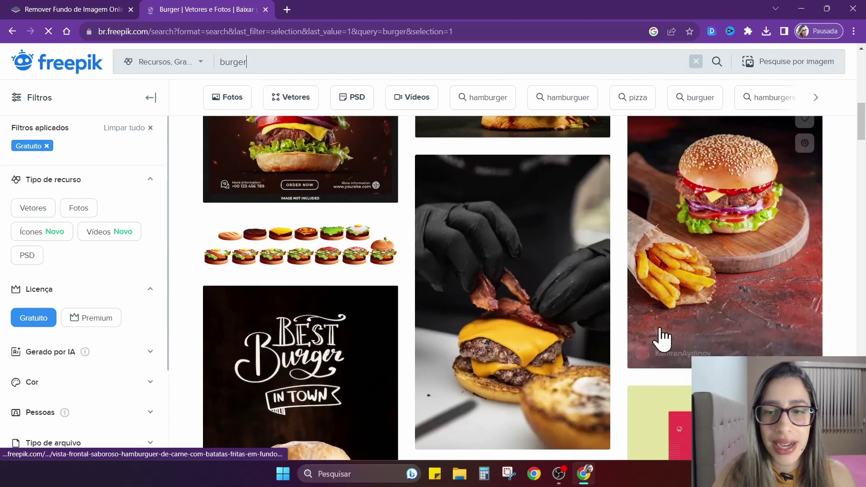
scroll(677, 345, down, 3)
scroll(587, 338, down, 5)
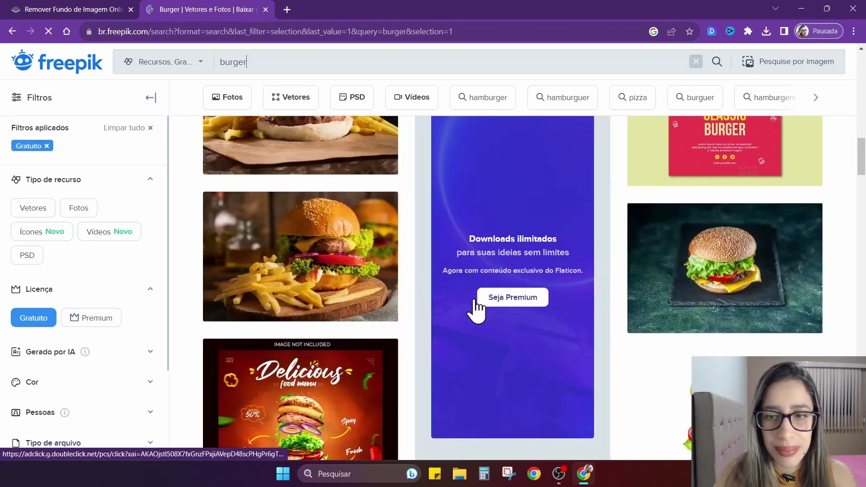
scroll(582, 312, down, 4)
scroll(564, 309, down, 5)
scroll(532, 297, down, 1)
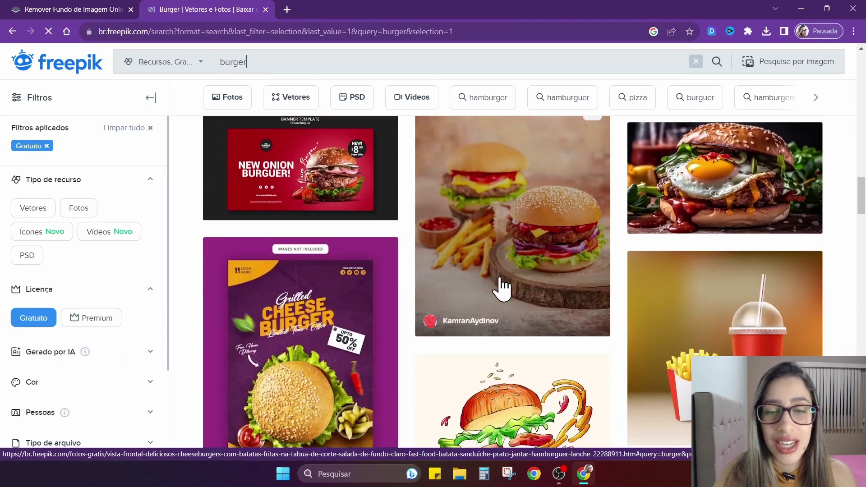
scroll(515, 282, down, 3)
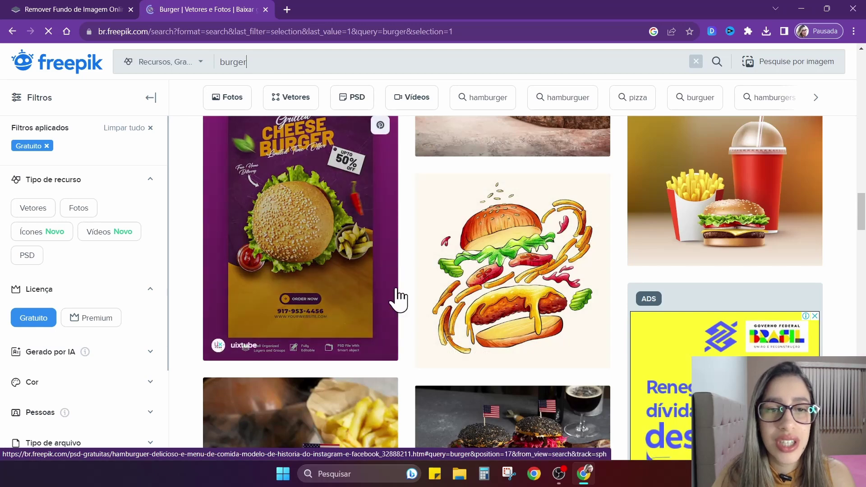
scroll(535, 296, down, 5)
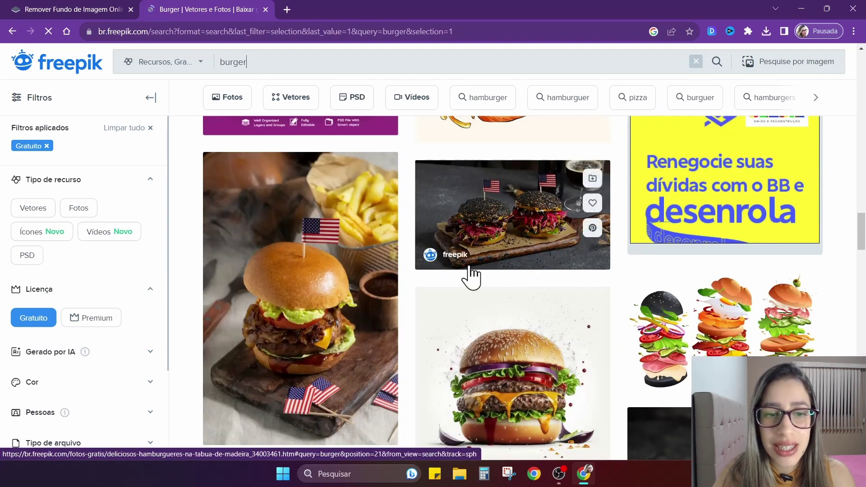
scroll(428, 276, down, 2)
scroll(425, 271, down, 1)
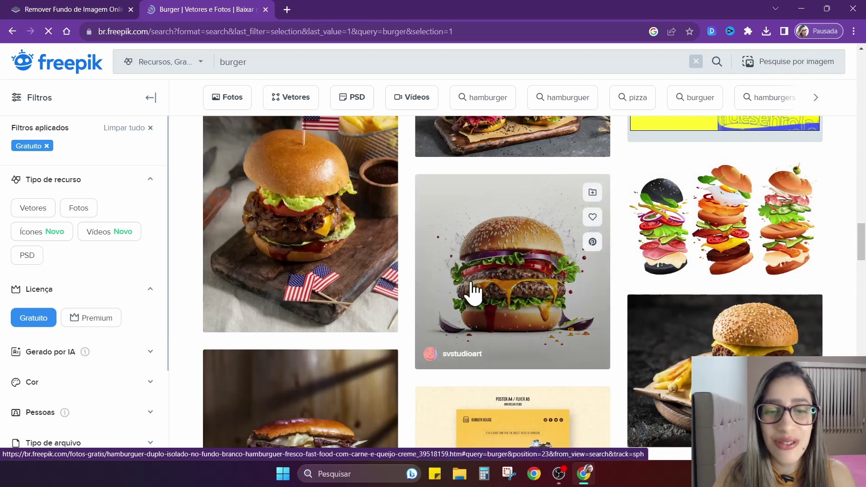
scroll(538, 319, down, 10)
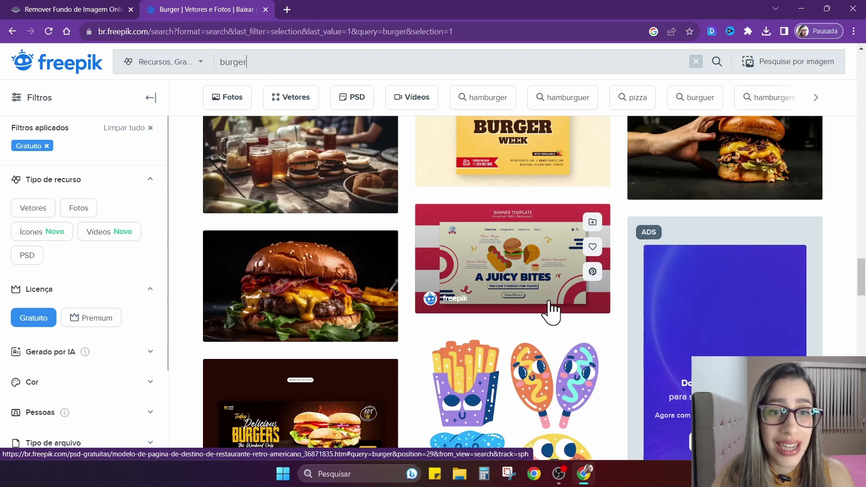
scroll(551, 312, down, 3)
scroll(507, 275, down, 7)
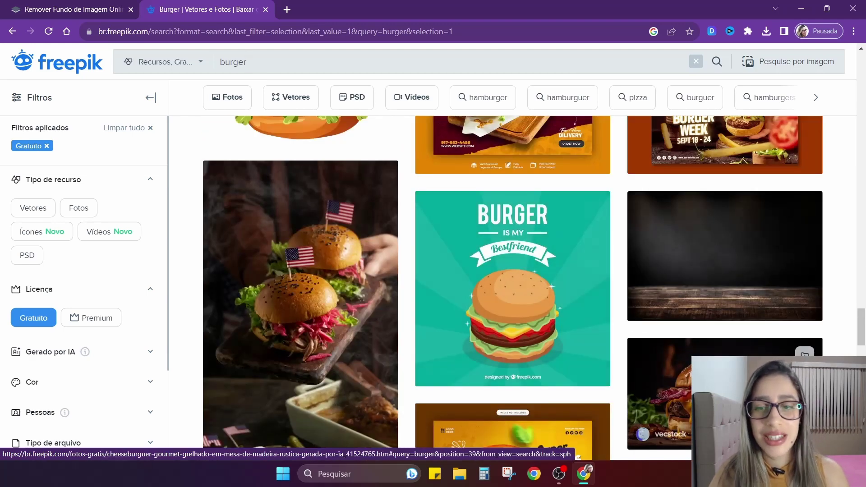
scroll(505, 275, down, 4)
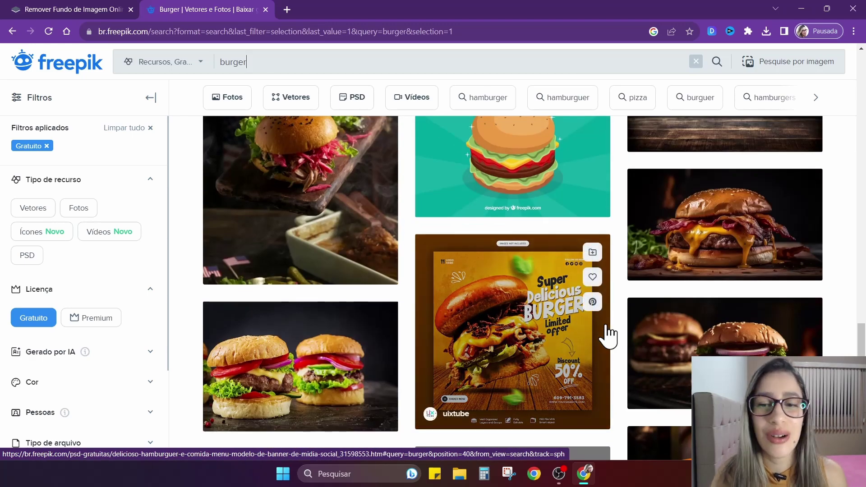